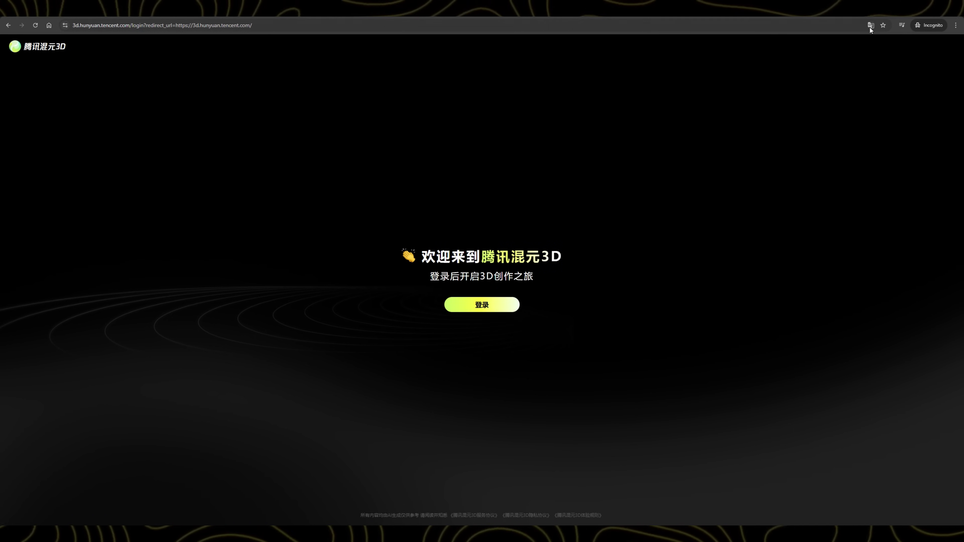
Step: Translate the site into English and choose e-mail sign-in
{"action": "left_click", "coordinate": [871, 26]}
{"action": "left_click", "coordinate": [845, 41]}
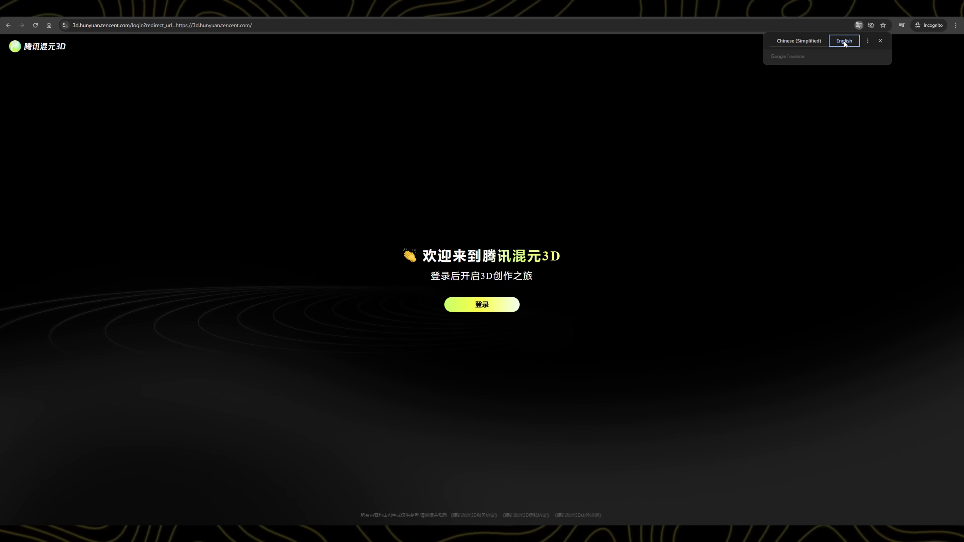
{"action": "left_click", "coordinate": [500, 310]}
{"action": "left_click", "coordinate": [558, 218]}
Step: Sign in with the account e-mail and pasted verification code, accepting the agreement
{"action": "left_click", "coordinate": [517, 268]}
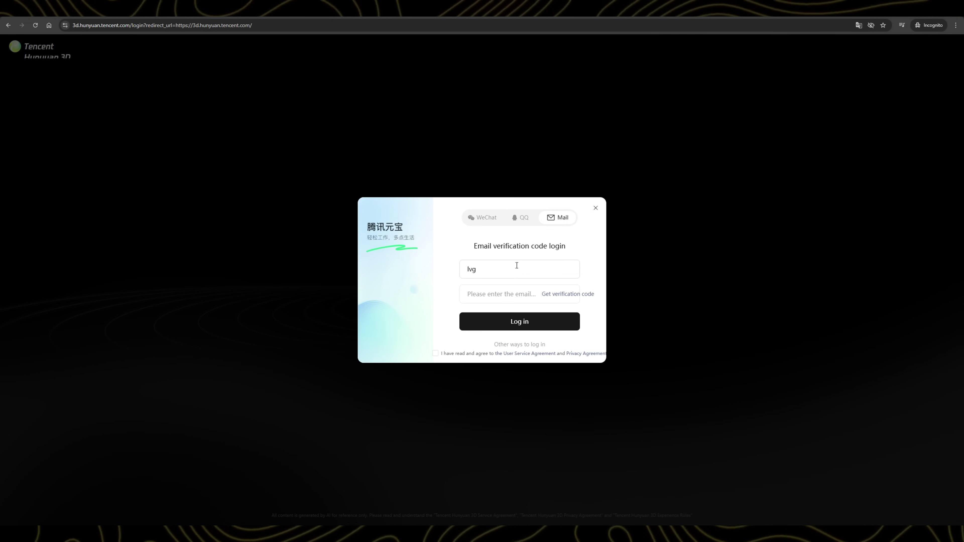
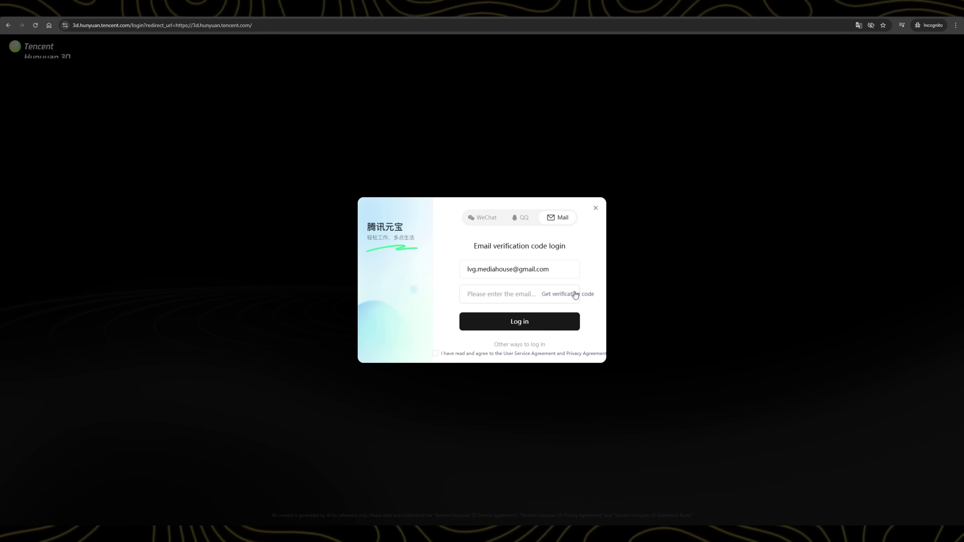
{"action": "left_click", "coordinate": [575, 295]}
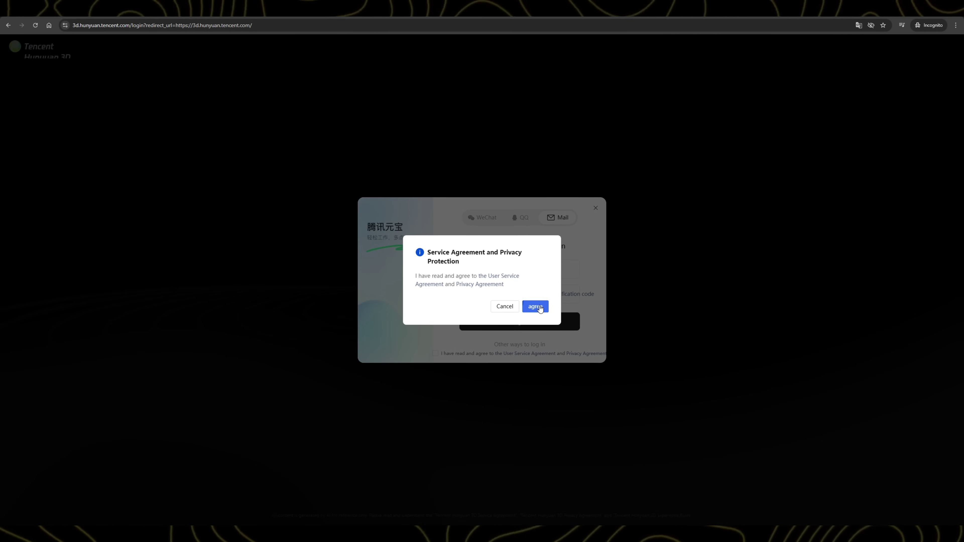
{"action": "left_click", "coordinate": [541, 309]}
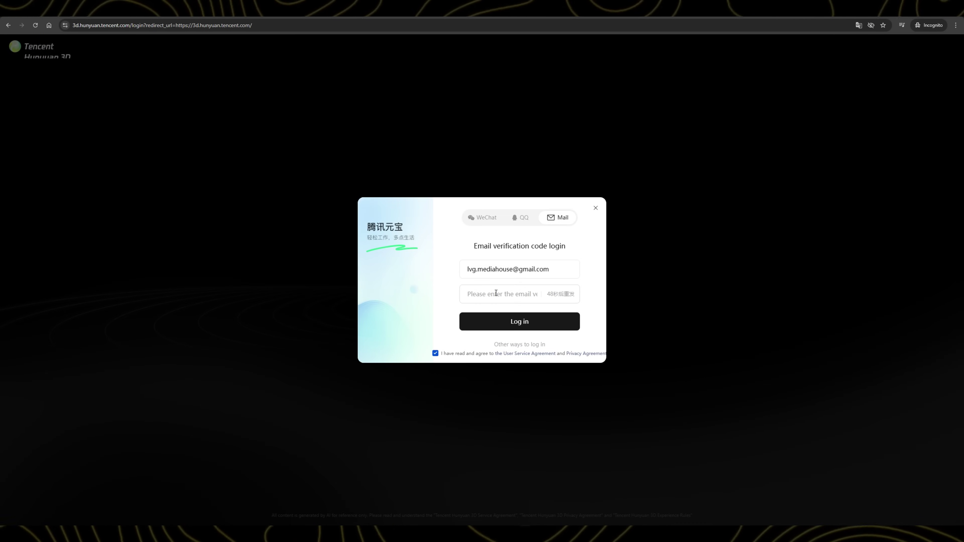
{"action": "right_click", "coordinate": [493, 295]}
{"action": "left_click", "coordinate": [509, 351]}
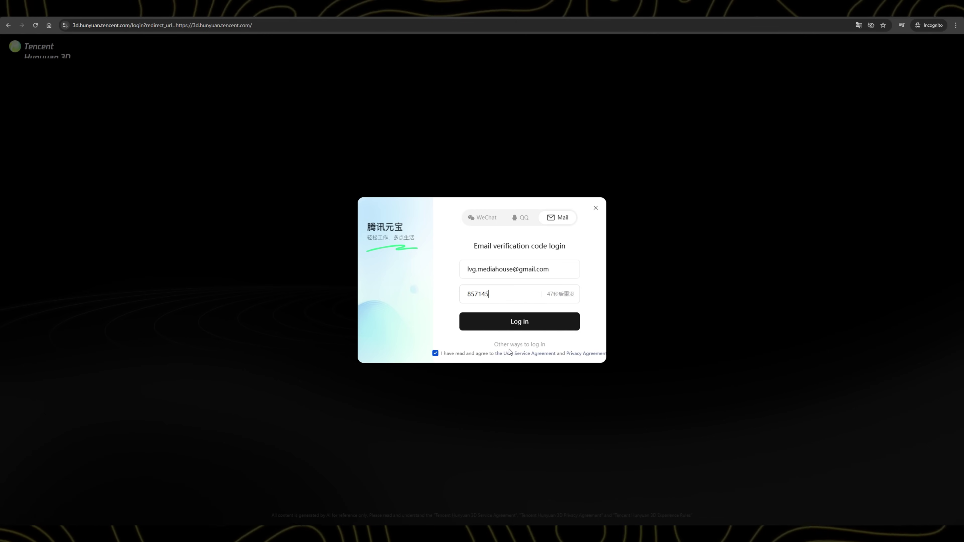
{"action": "left_click", "coordinate": [511, 322]}
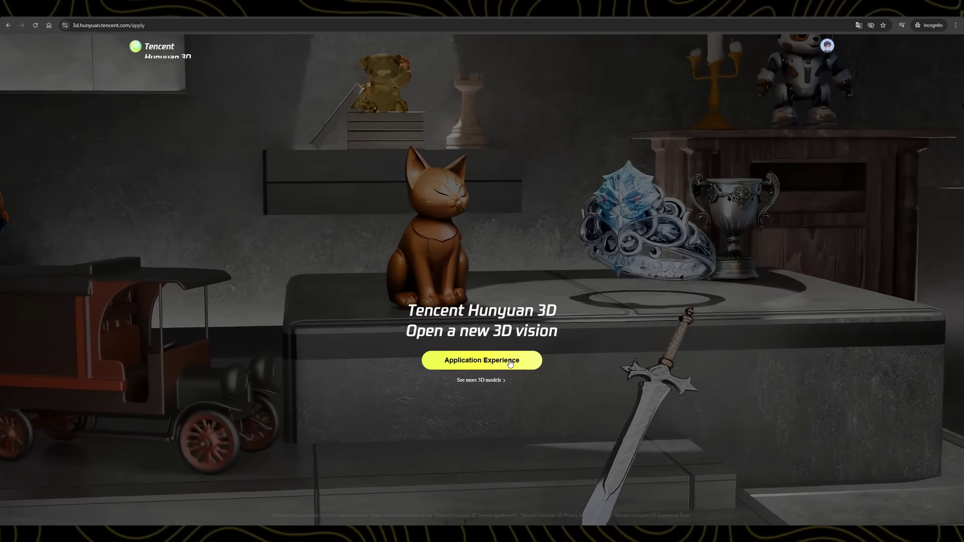
Step: Enter Application Experience to load the AI Creation workspace
{"action": "left_click", "coordinate": [510, 364]}
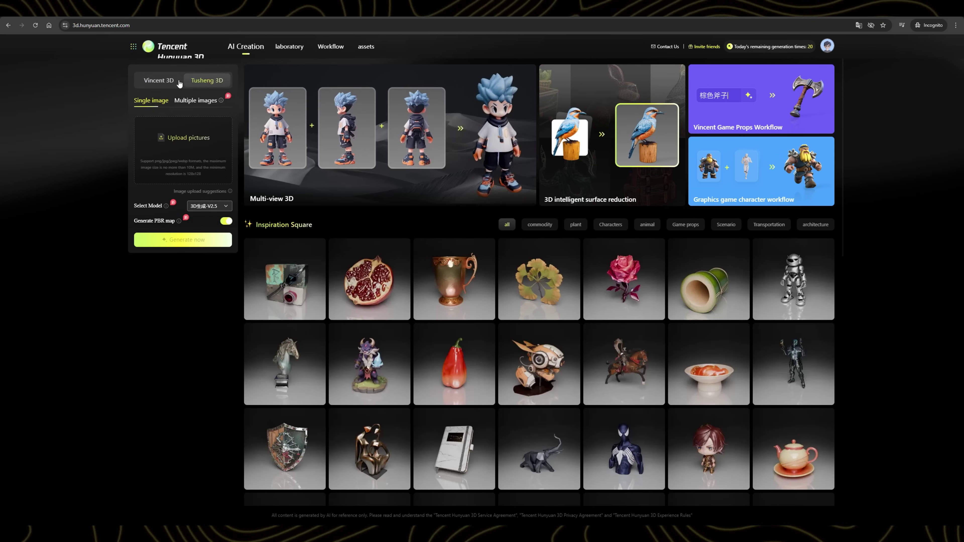
Step: Enter the text-to-3D prompt 'a dark souls boss, with a sword in his hand' with General texture style
{"action": "left_click", "coordinate": [147, 82]}
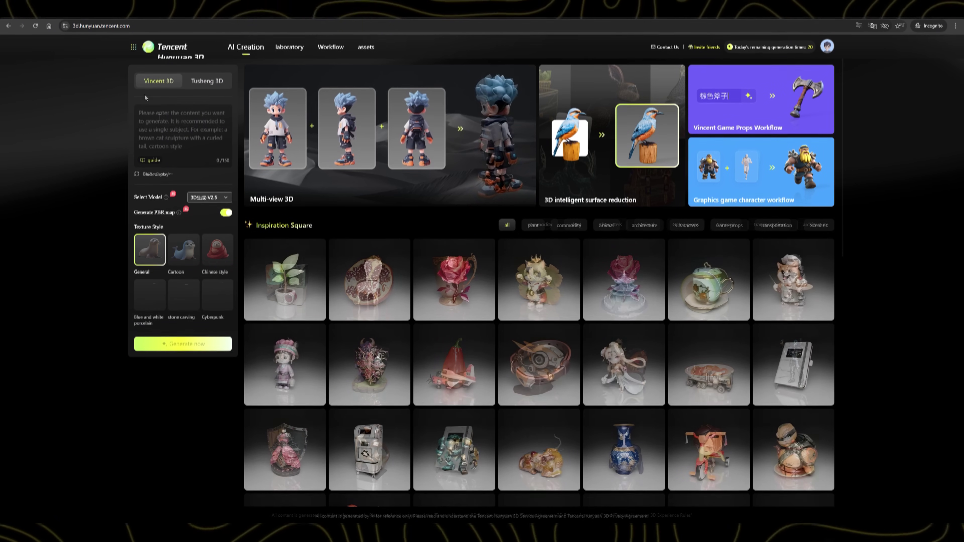
{"action": "left_click", "coordinate": [205, 82]}
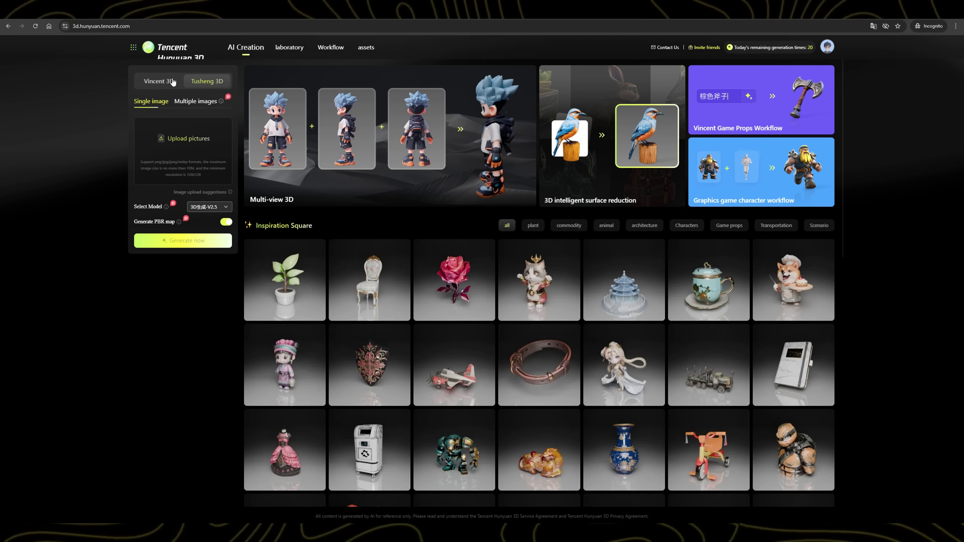
{"action": "left_click", "coordinate": [159, 81]}
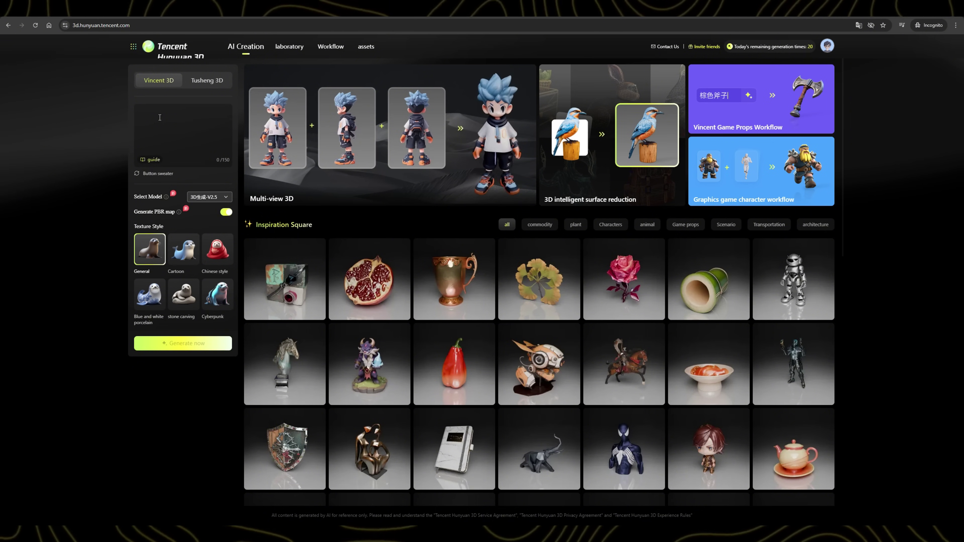
{"action": "type", "text": "a dark souls "}
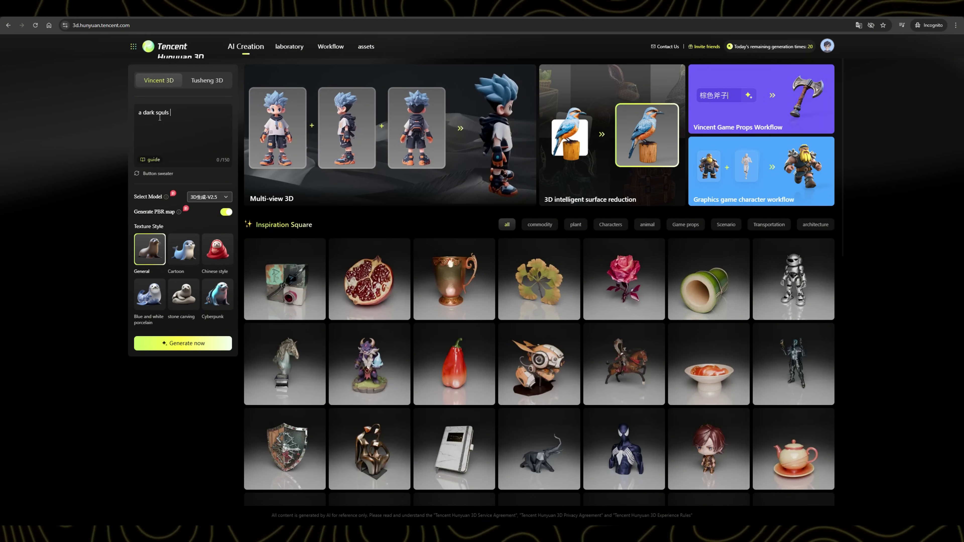
{"action": "type", "text": "boss, with a sword in his hand"}
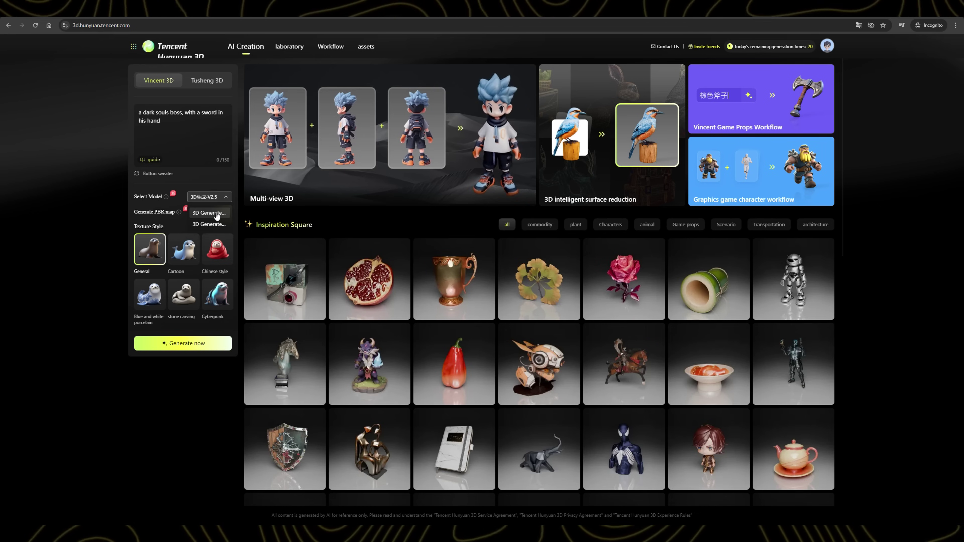
{"action": "mouse_move", "coordinate": [143, 215]}
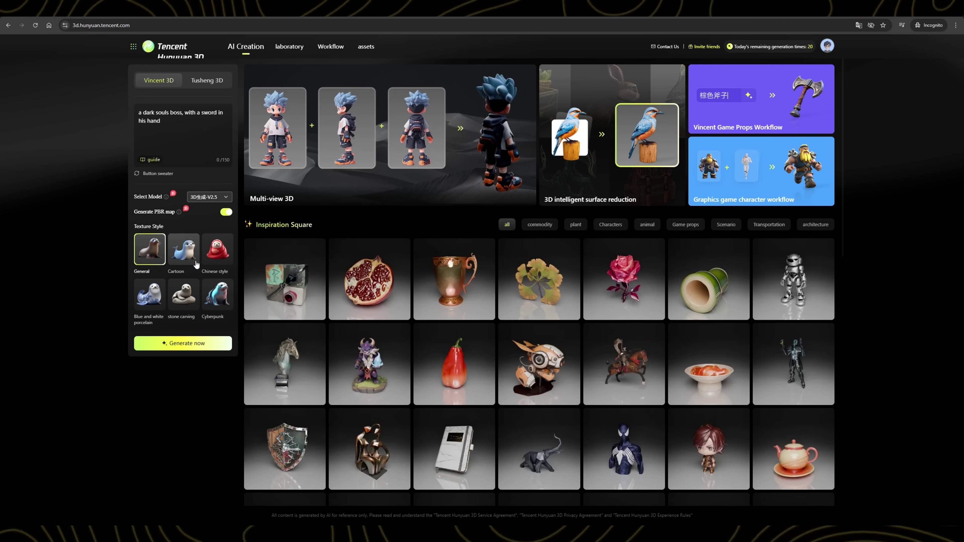
Step: Generate four boss models from the prompt and orbit the goblin result
{"action": "left_click", "coordinate": [204, 343]}
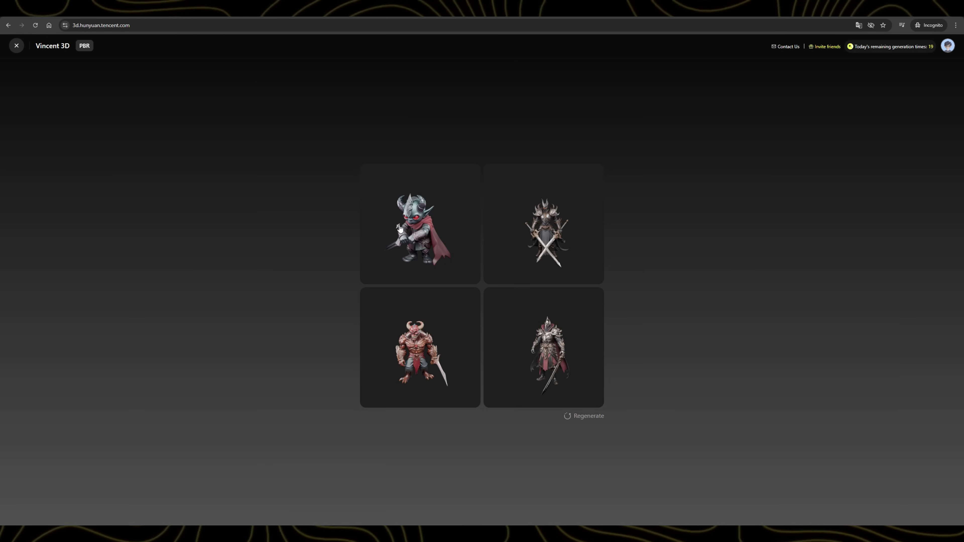
{"action": "left_click", "coordinate": [431, 241]}
{"action": "left_click_drag", "start_coordinate": [635, 422], "coordinate": [505, 375]}
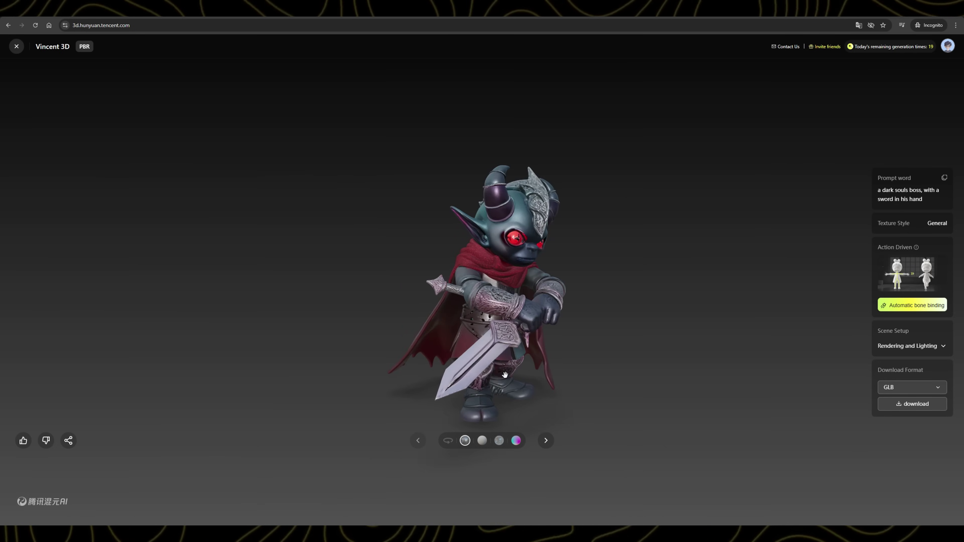
{"action": "left_click_drag", "start_coordinate": [419, 349], "coordinate": [534, 344]}
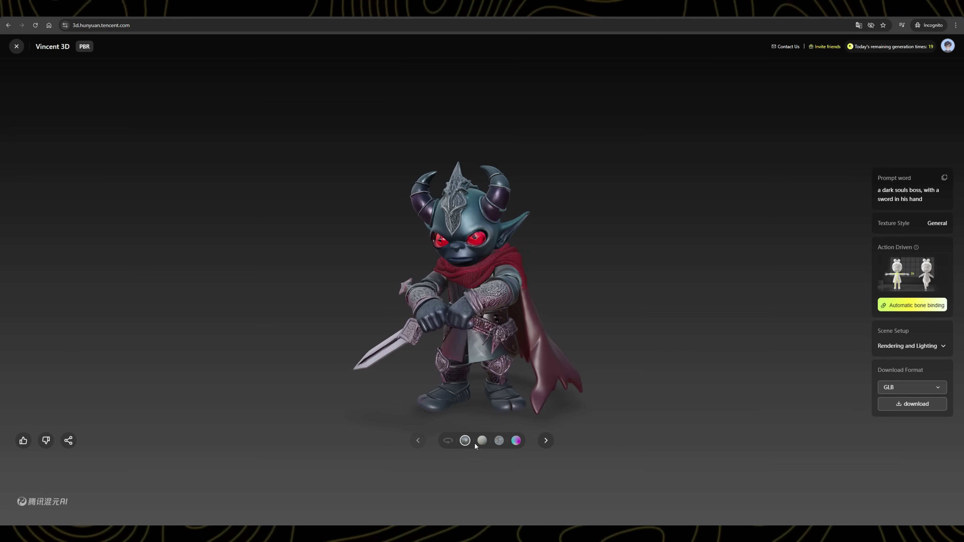
Step: Inspect the goblin as untextured white mold, then open the dark knight result
{"action": "left_click", "coordinate": [482, 440]}
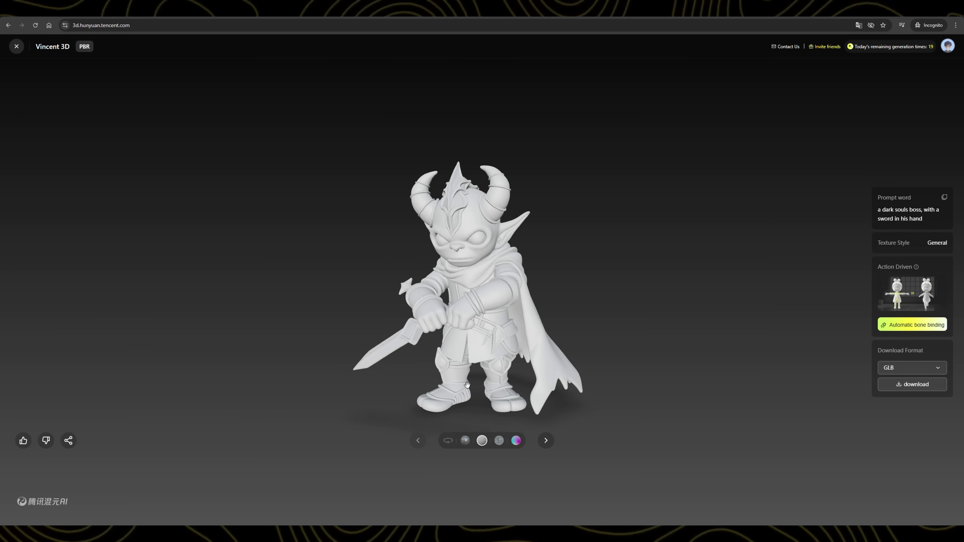
{"action": "left_click_drag", "start_coordinate": [514, 380], "coordinate": [727, 359]}
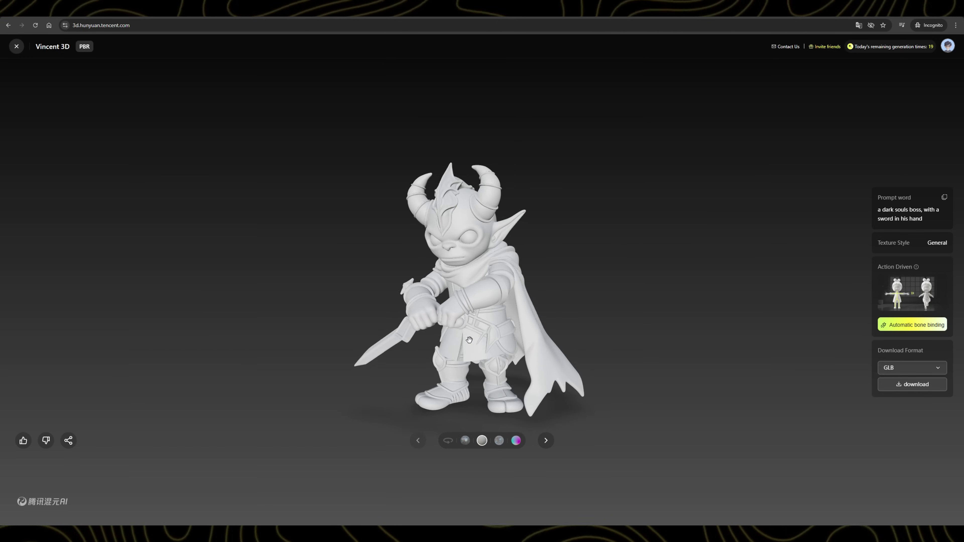
{"action": "left_click_drag", "start_coordinate": [469, 340], "coordinate": [517, 340]}
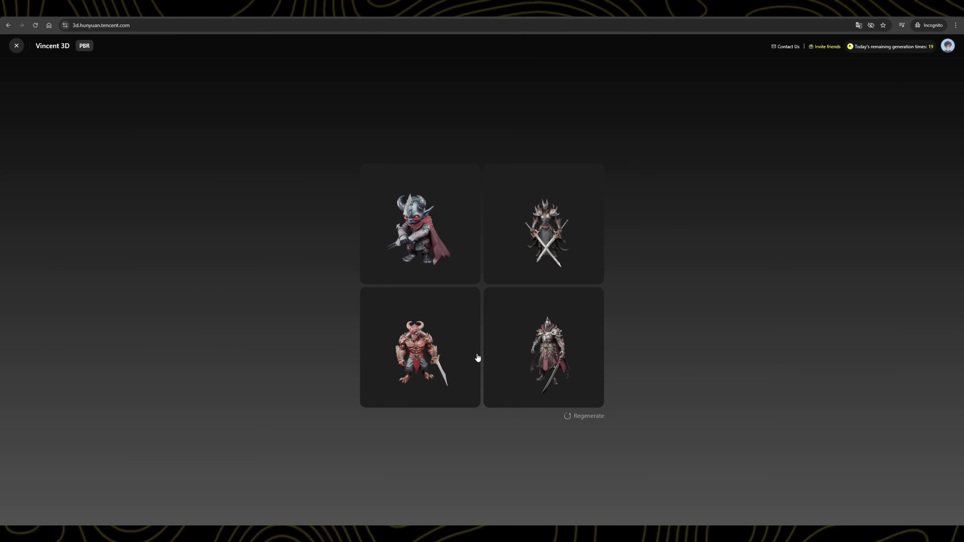
{"action": "left_click", "coordinate": [529, 335]}
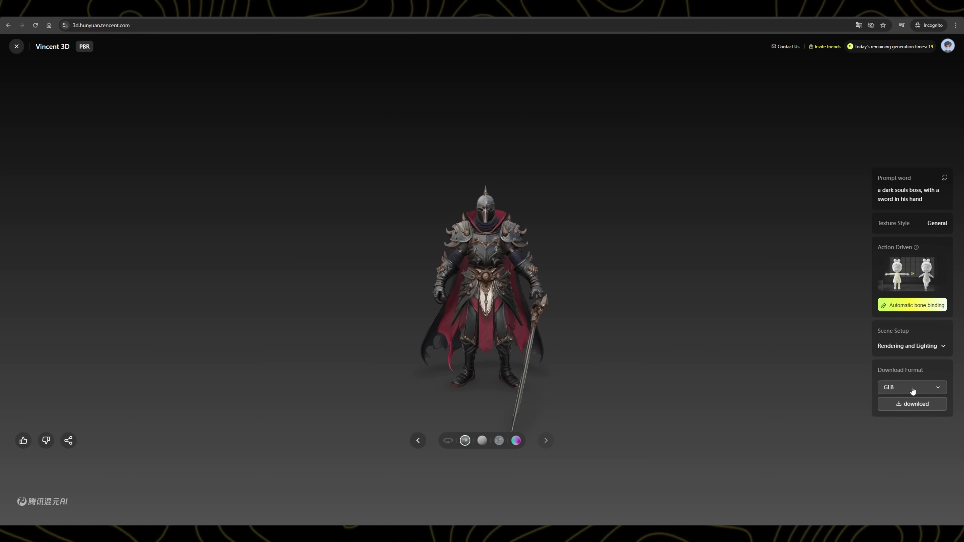
Step: Download the dark knight model as a GLB file into the Downloads folder
{"action": "left_click", "coordinate": [913, 390]}
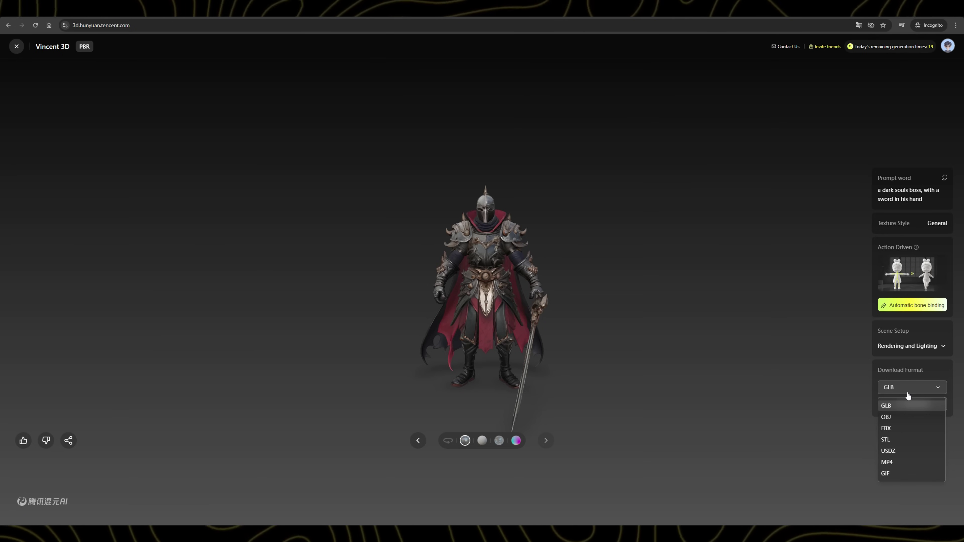
{"action": "left_click", "coordinate": [908, 404]}
{"action": "left_click", "coordinate": [906, 404]}
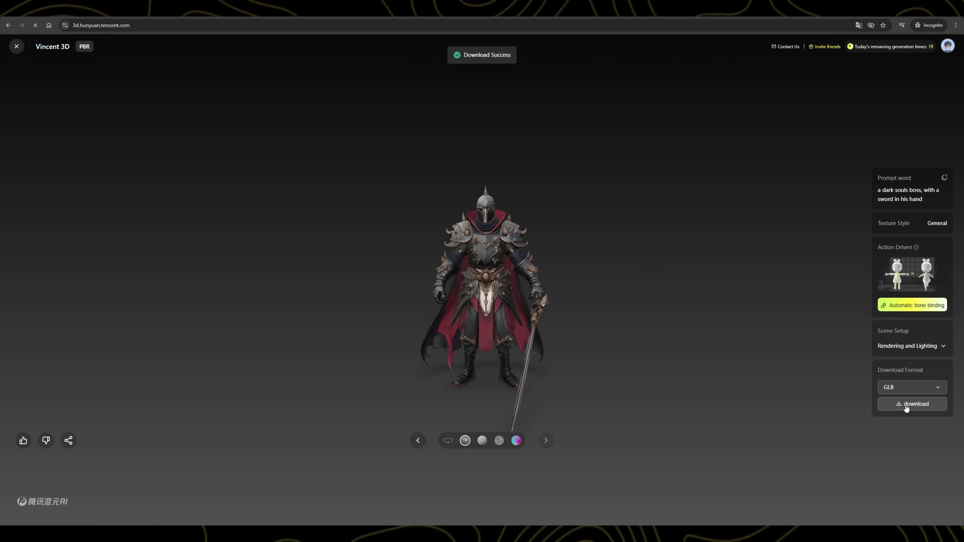
{"action": "left_click", "coordinate": [35, 88]}
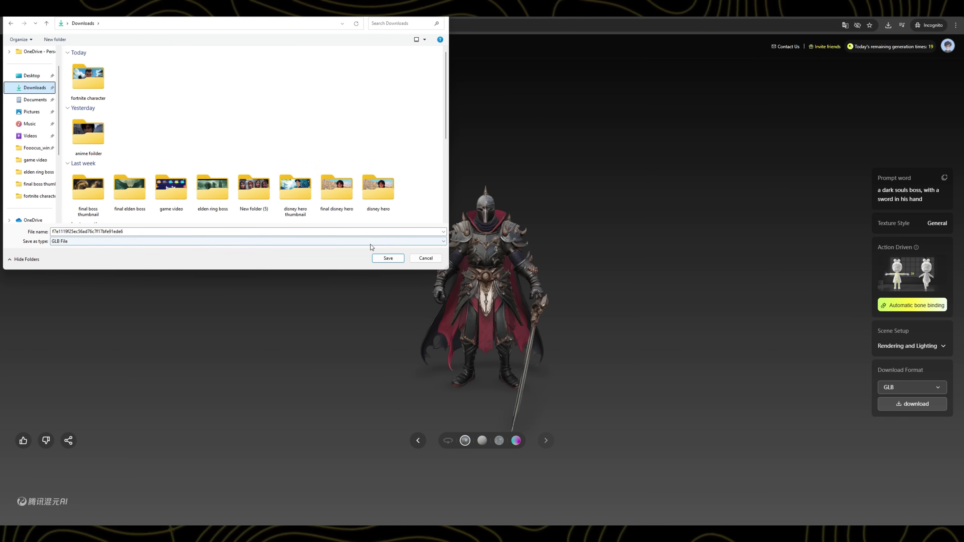
{"action": "left_click", "coordinate": [388, 258]}
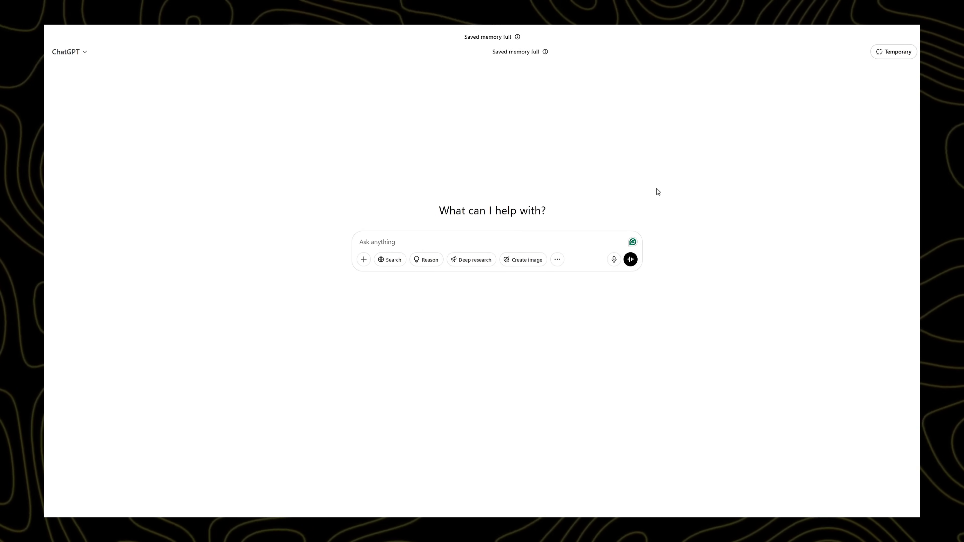
Step: Ask ChatGPT to create a stylized 3D dark soul character holding a sword
{"action": "left_click", "coordinate": [428, 255]}
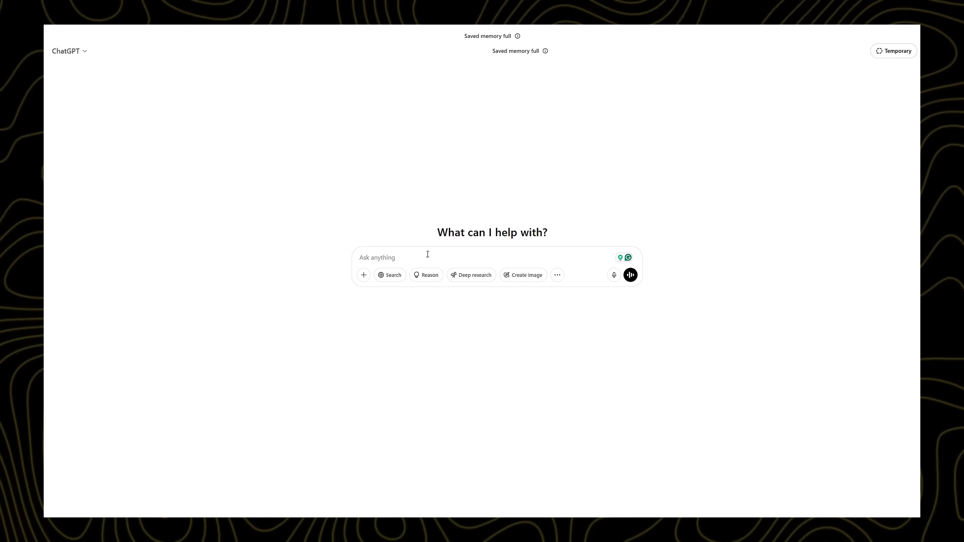
{"action": "type", "text": "create a dark soul character with sword,"}
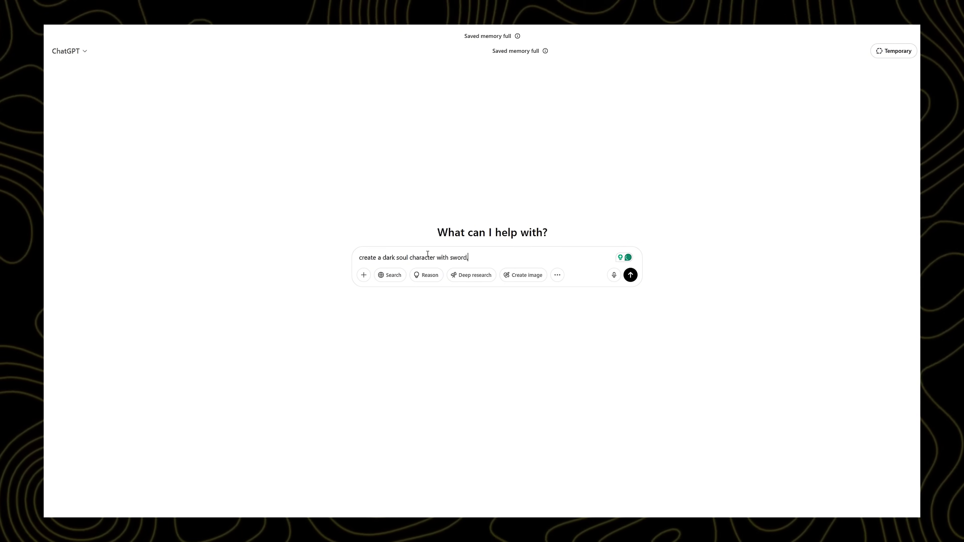
{"action": "type", "text": "aracter should be styl"}
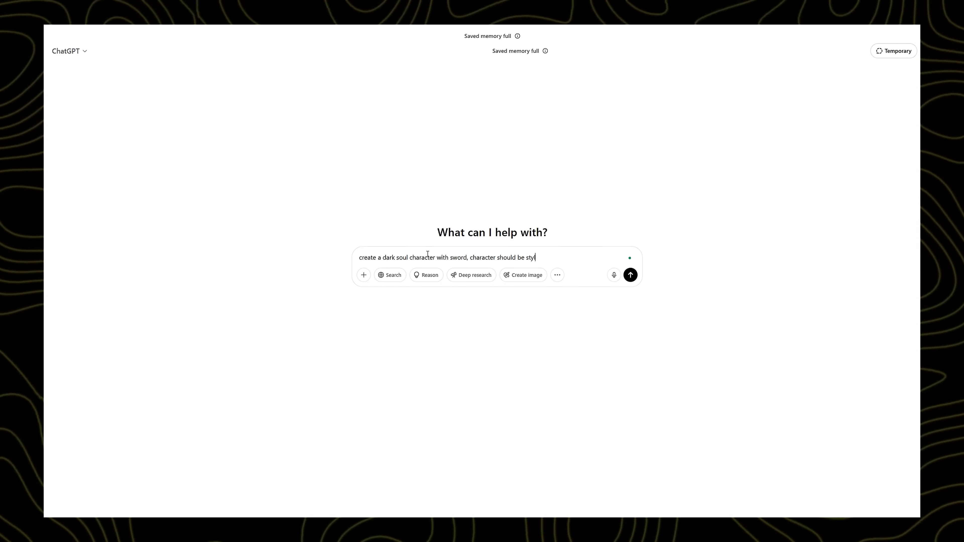
{"action": "left_click", "coordinate": [630, 276]}
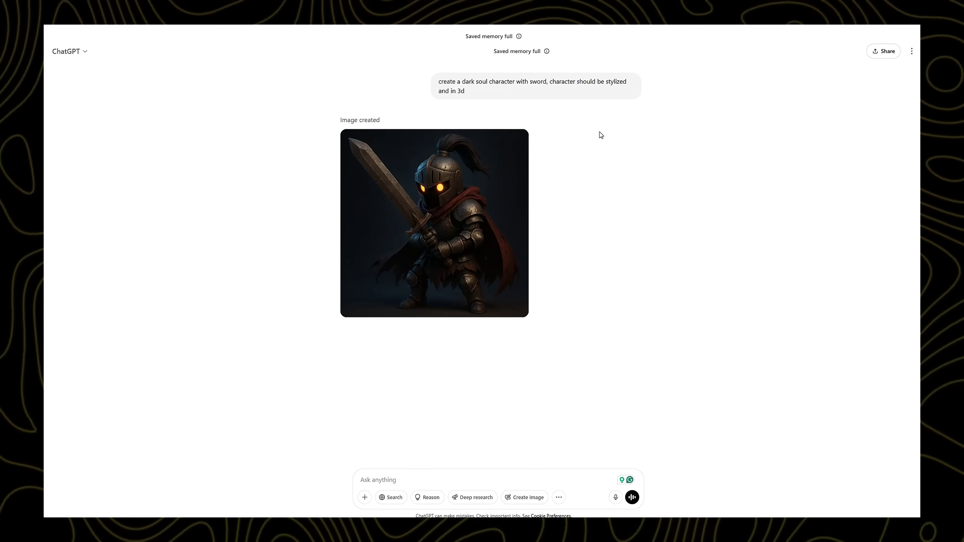
{"action": "mouse_move", "coordinate": [401, 308]}
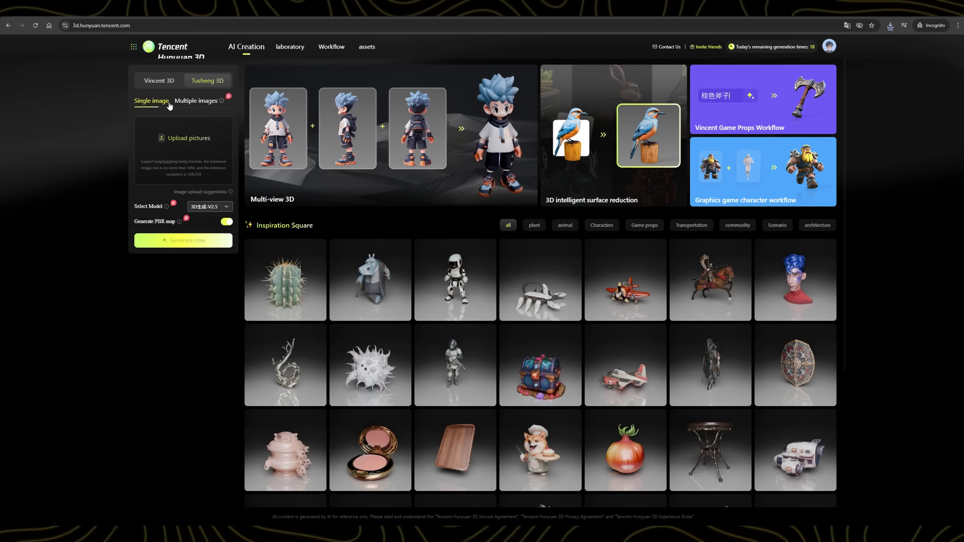
Step: Upload the knight picture as a single image and generate a 3D model with V2.5
{"action": "left_click", "coordinate": [181, 102]}
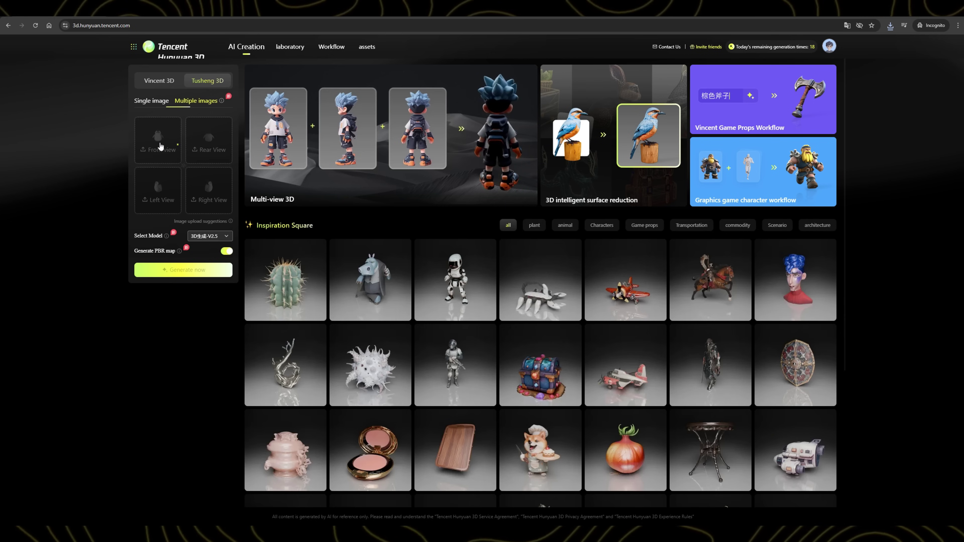
{"action": "left_click", "coordinate": [141, 101]}
{"action": "left_click", "coordinate": [177, 146]}
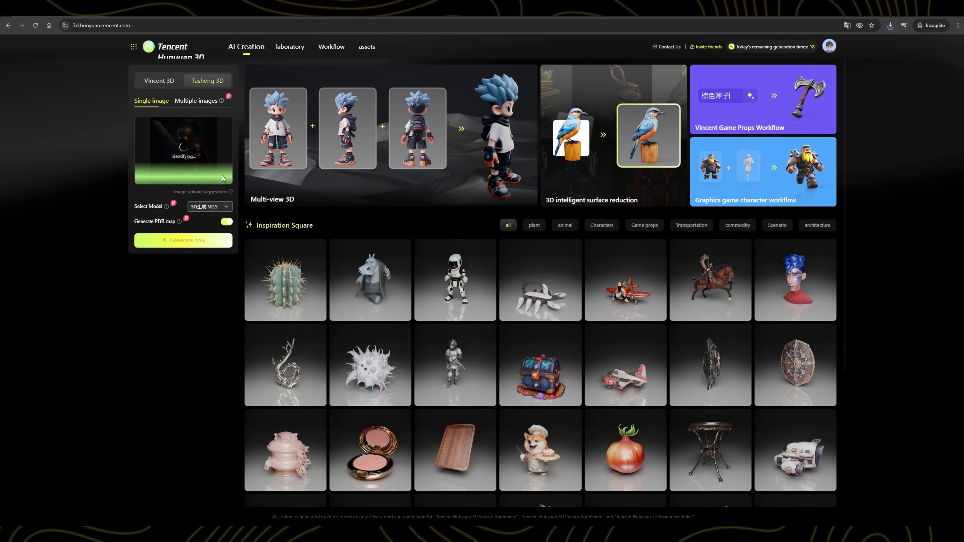
{"action": "left_click", "coordinate": [218, 206]}
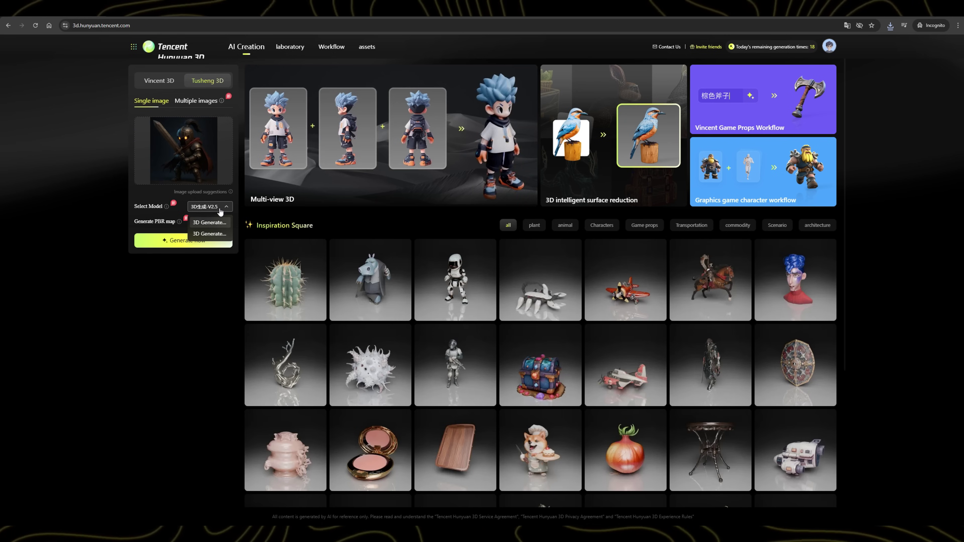
{"action": "left_click", "coordinate": [210, 222]}
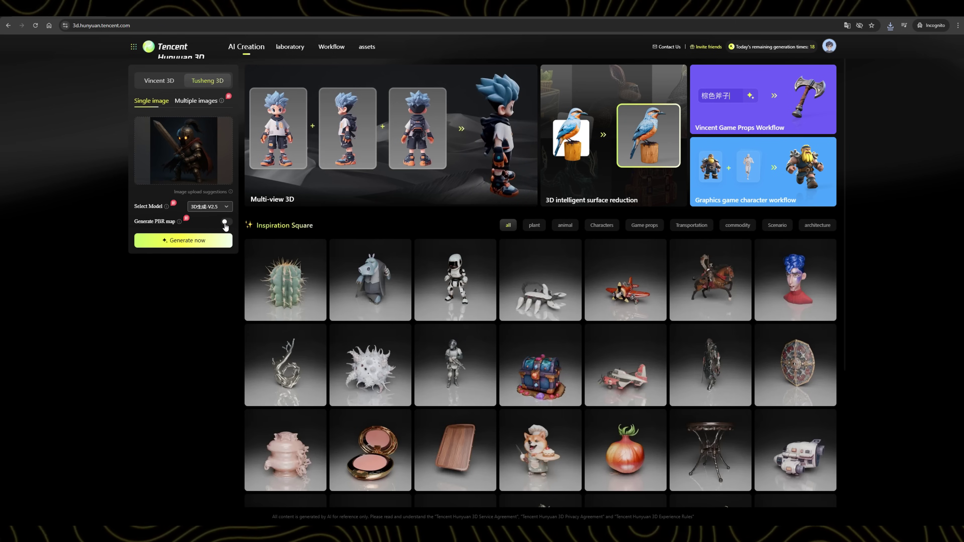
{"action": "left_click", "coordinate": [209, 248]}
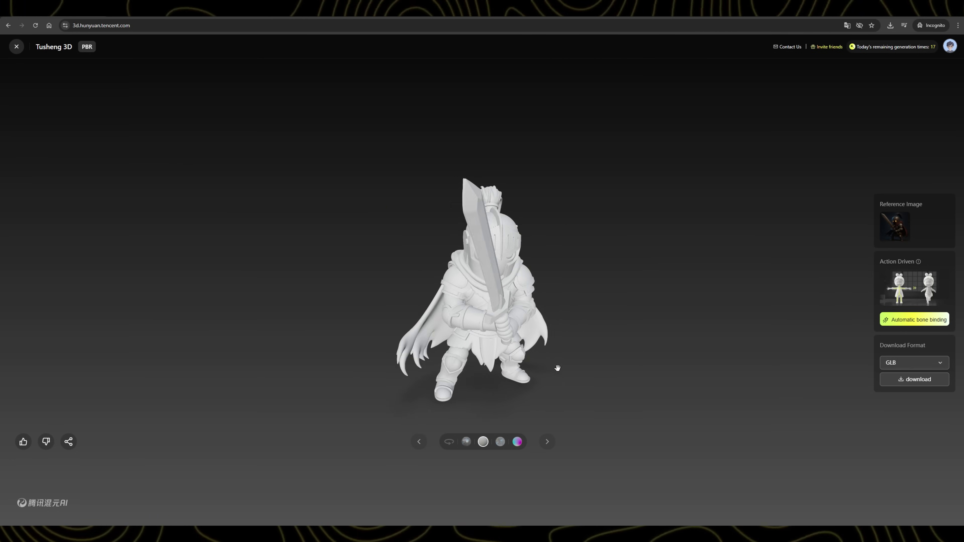
Step: Download the grey knight model in GLB format
{"action": "left_click", "coordinate": [888, 378]}
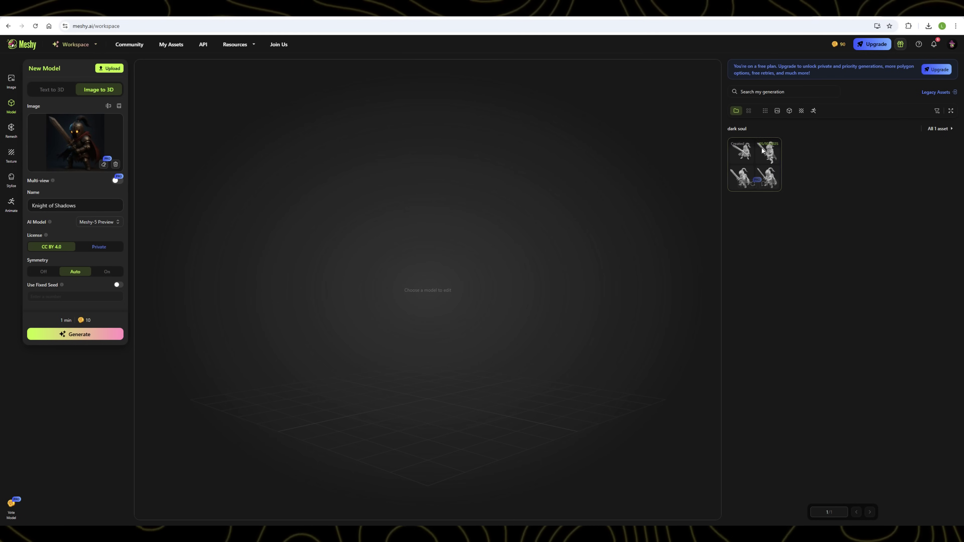
Step: Load the dark soul asset's four knight drafts in Meshy
{"action": "left_click", "coordinate": [767, 166]}
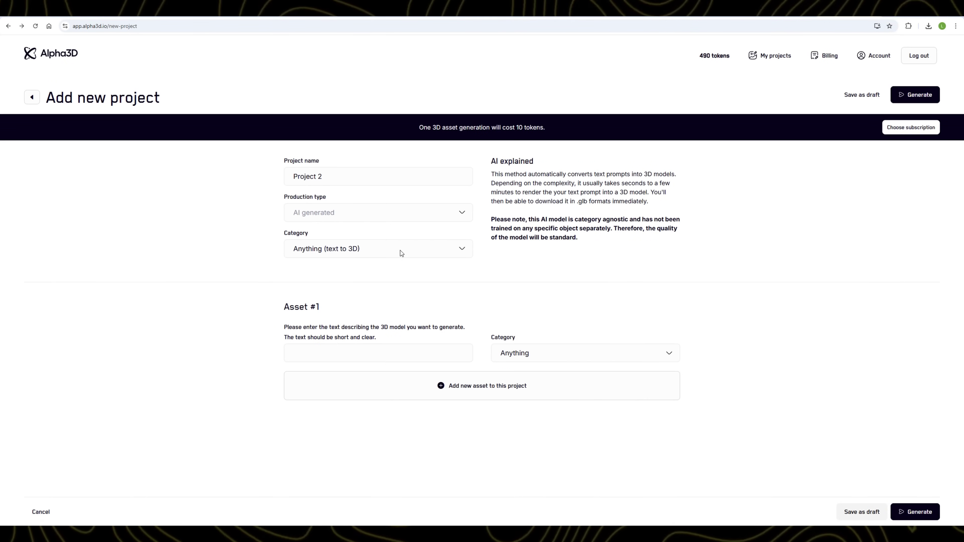
Step: Generate an Anything (text to 3D) model of the sword-wielding boss in Alpha3D and orbit it
{"action": "left_click", "coordinate": [398, 249]}
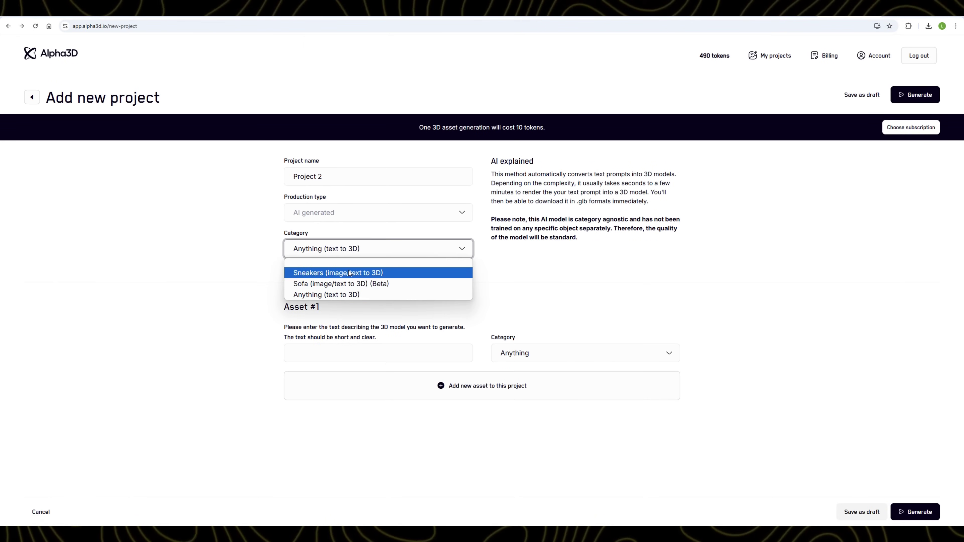
{"action": "left_click", "coordinate": [353, 295]}
{"action": "left_click", "coordinate": [375, 354]}
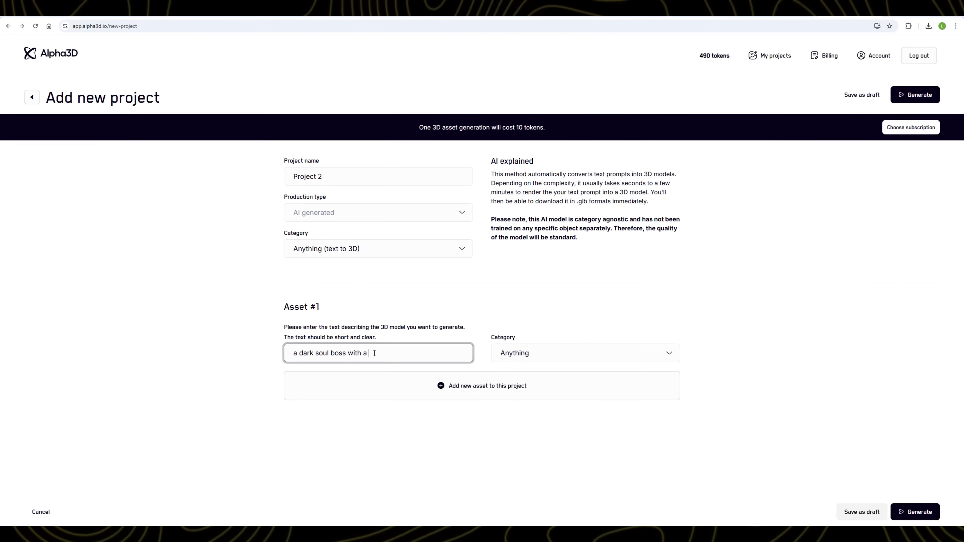
{"action": "key", "text": "Return"}
{"action": "left_click", "coordinate": [589, 156]}
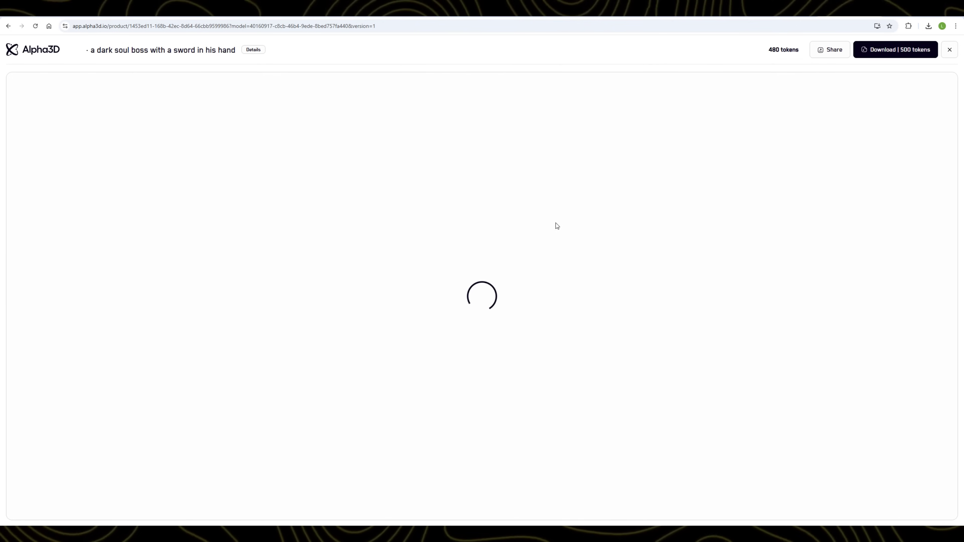
{"action": "left_click_drag", "start_coordinate": [484, 302], "coordinate": [734, 274]}
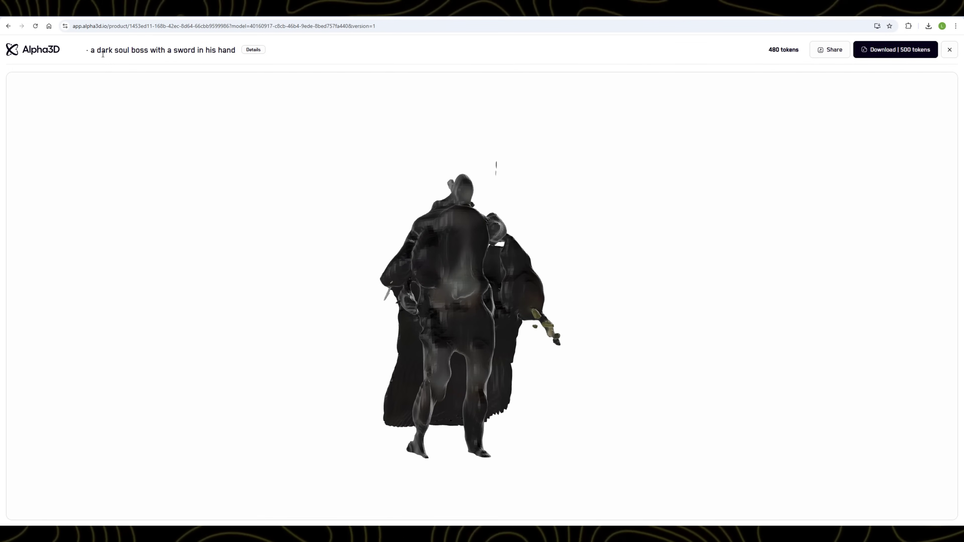
{"action": "left_click_drag", "start_coordinate": [453, 284], "coordinate": [396, 295]}
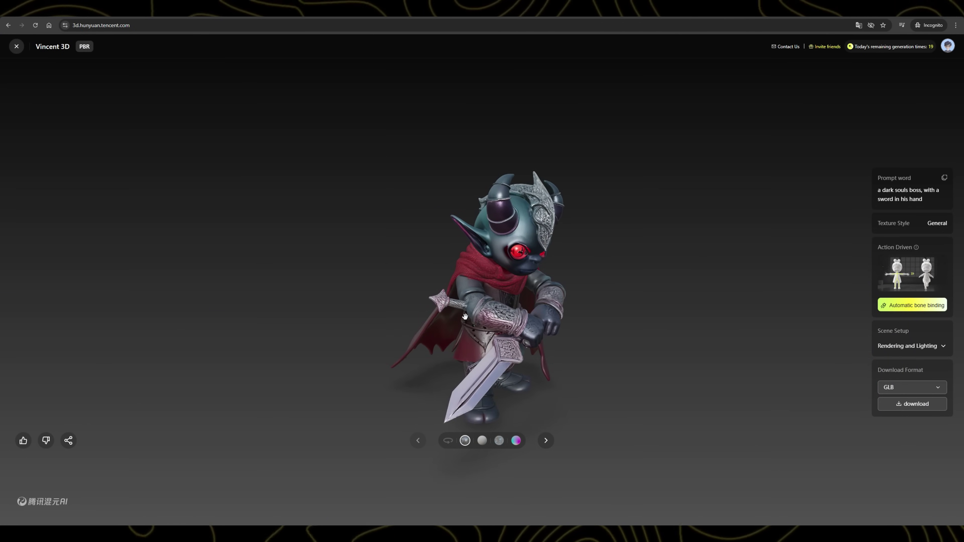
{"action": "left_click_drag", "start_coordinate": [459, 321], "coordinate": [569, 376]}
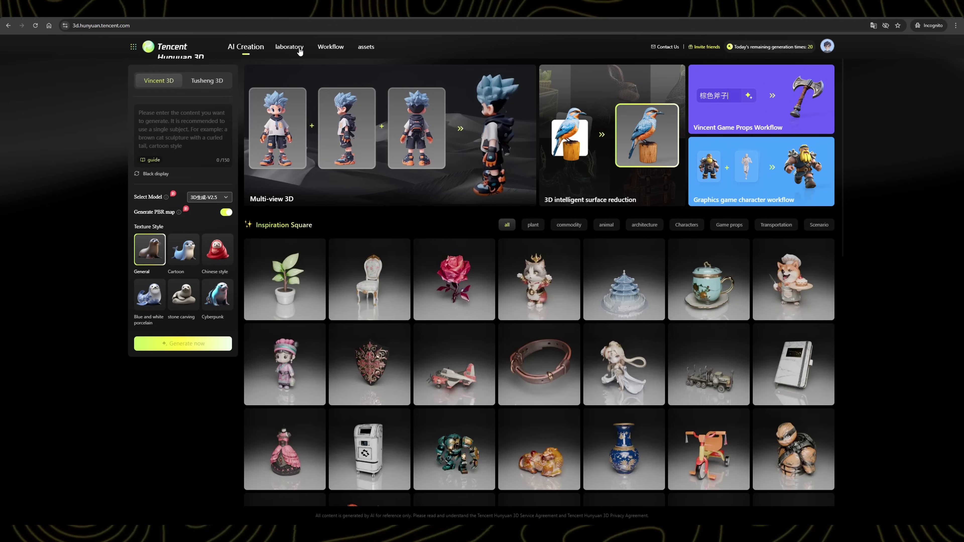
Step: Go to the laboratory section to see its 3D application cards
{"action": "left_click", "coordinate": [298, 48]}
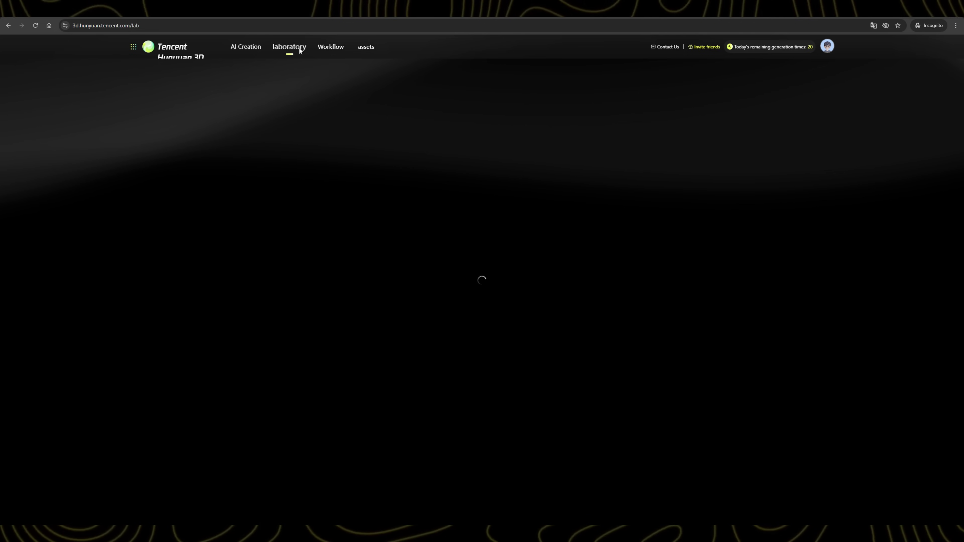